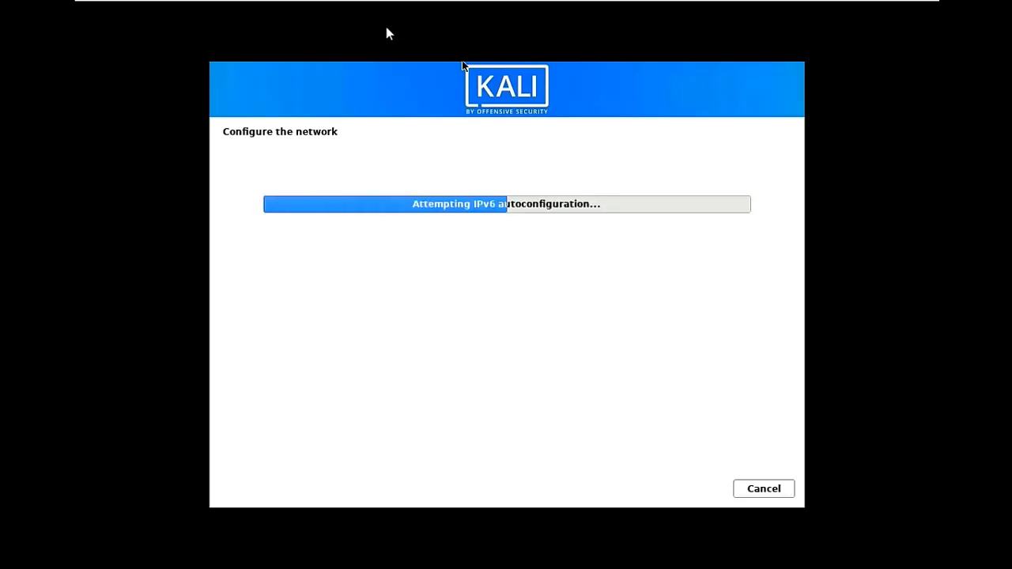
# Wait for network autoconfiguration to finish until the Hostname page shows 'kali' prefilled.
pyautogui.click(463, 65)
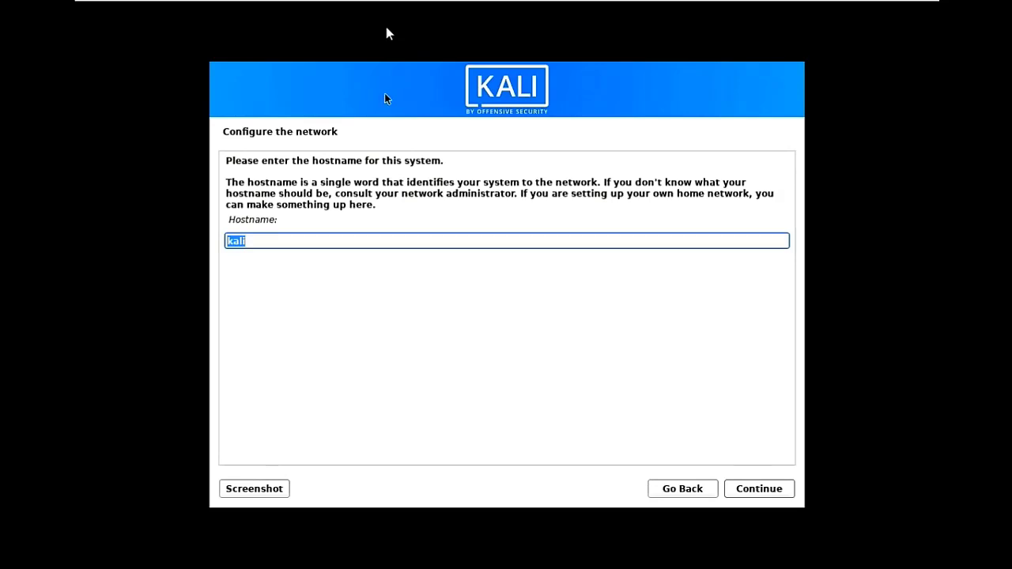
# Accept 'kali' as the hostname and continue with the domain name left blank.
pyautogui.click(500, 67)
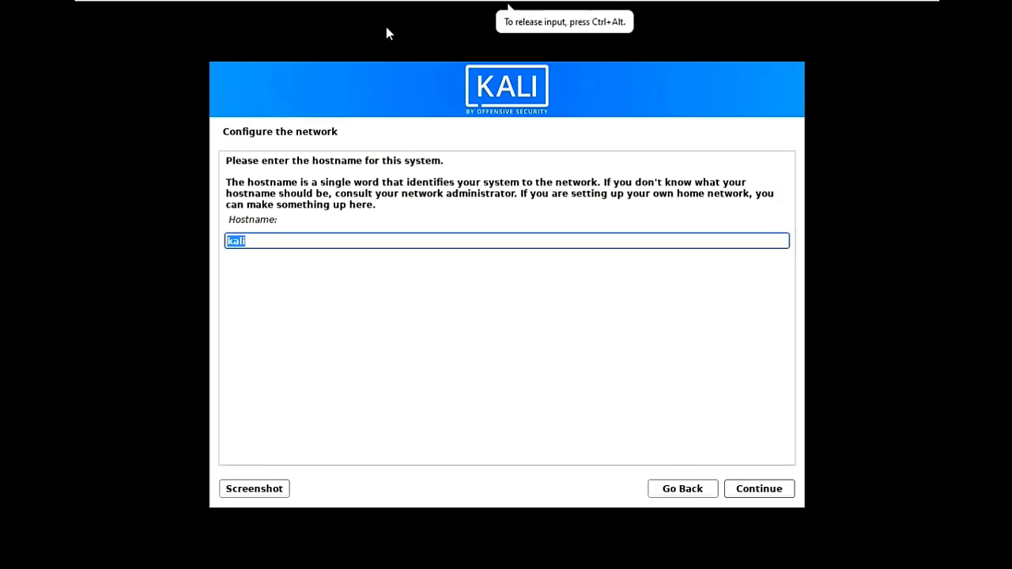
pyautogui.click(785, 490)
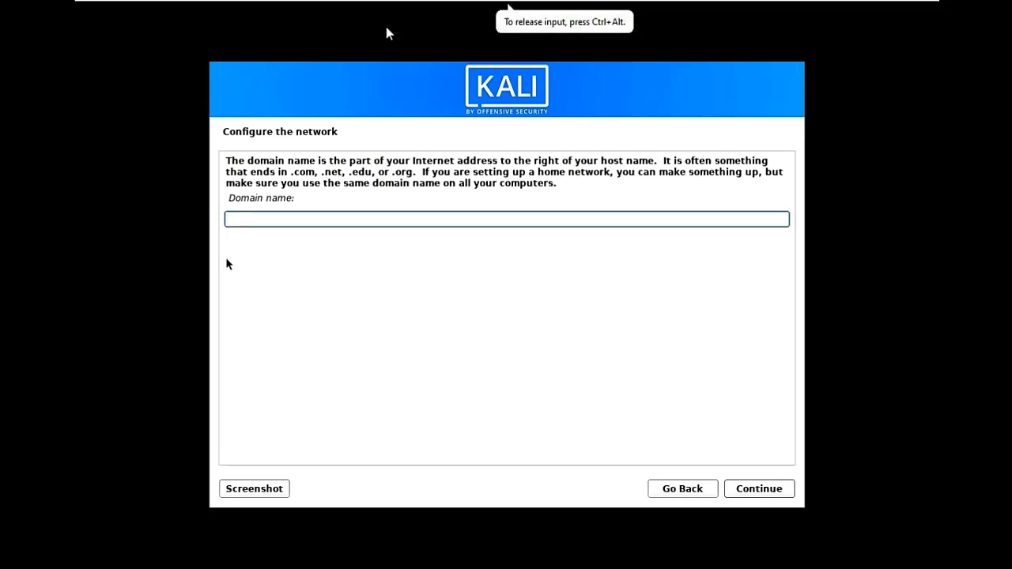
pyautogui.click(769, 489)
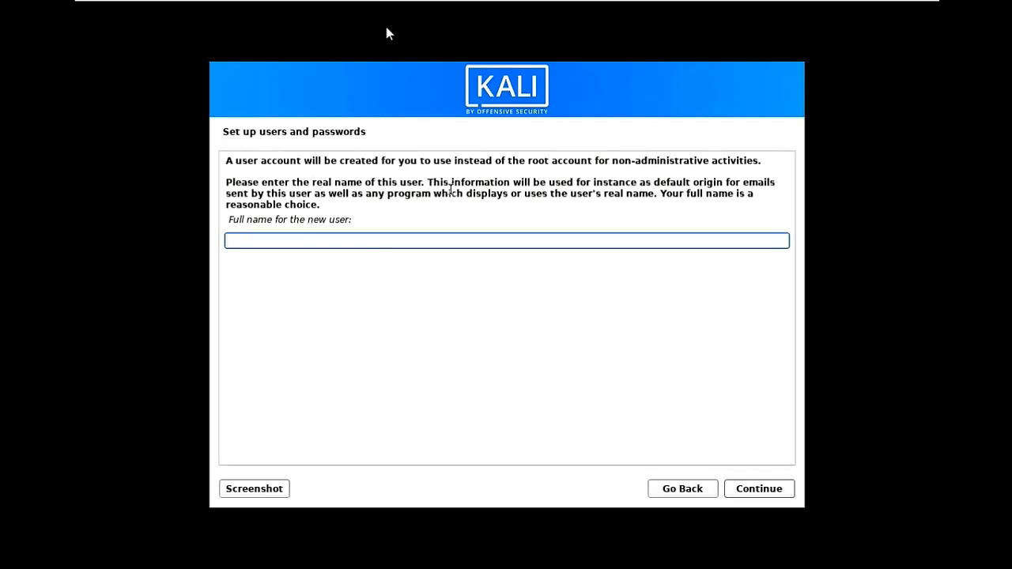
# Enter the new user's full name and accept the matching suggested username.
pyautogui.write('amit')
pyautogui.click(759, 488)
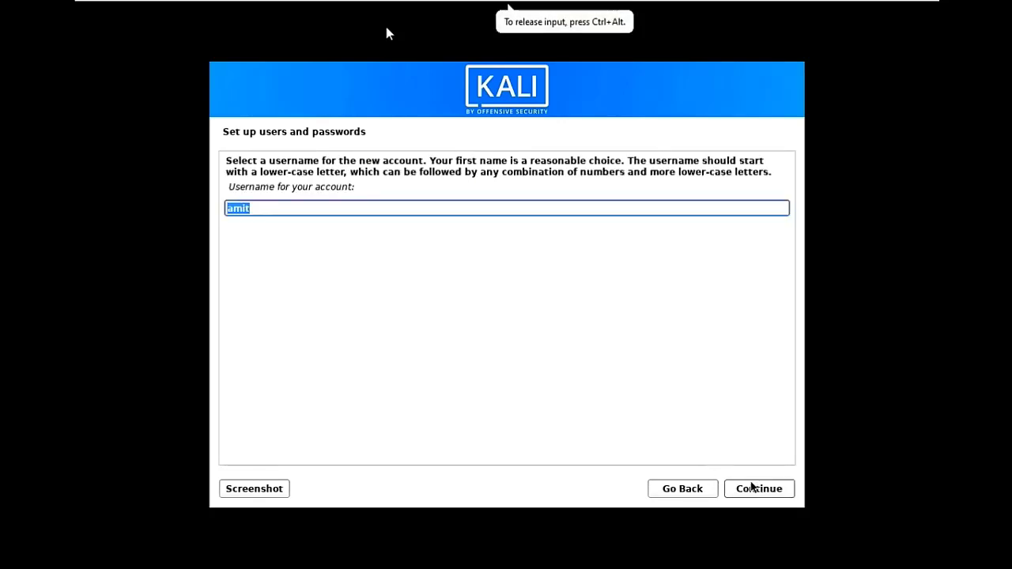
pyautogui.click(752, 490)
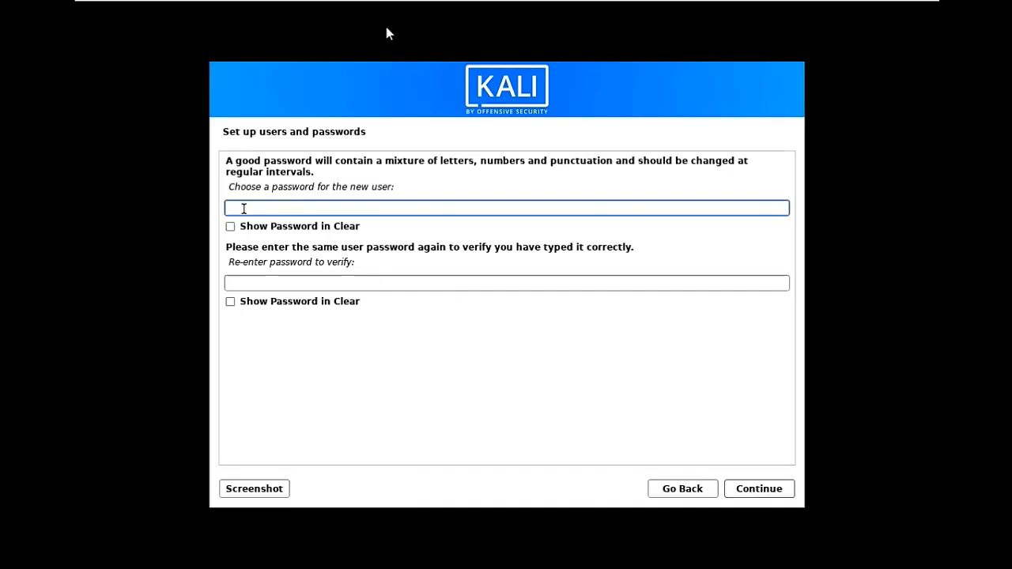
# Enter the new user's password and re-enter it in the confirmation field.
pyautogui.write('kali1')
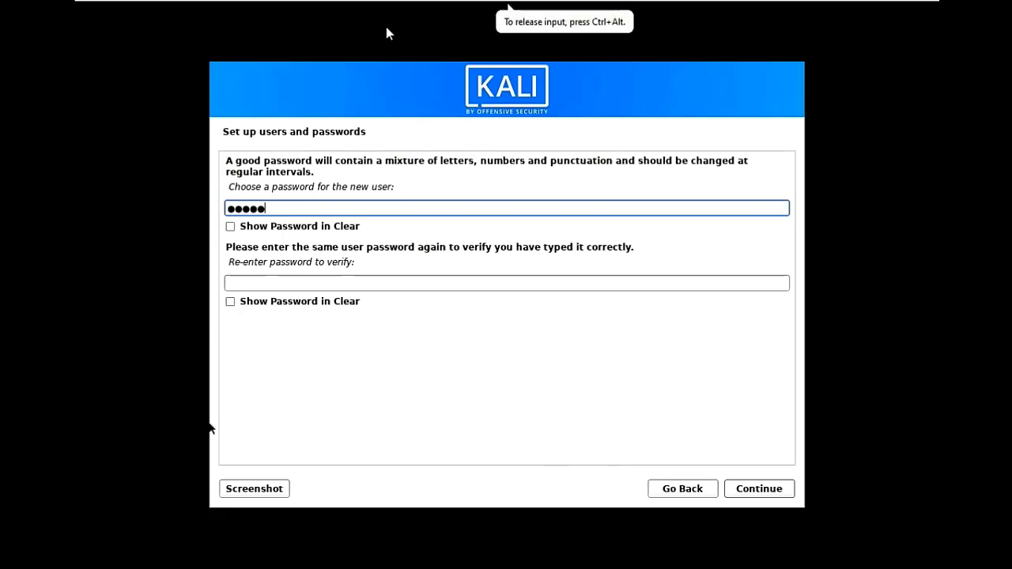
pyautogui.click(243, 284)
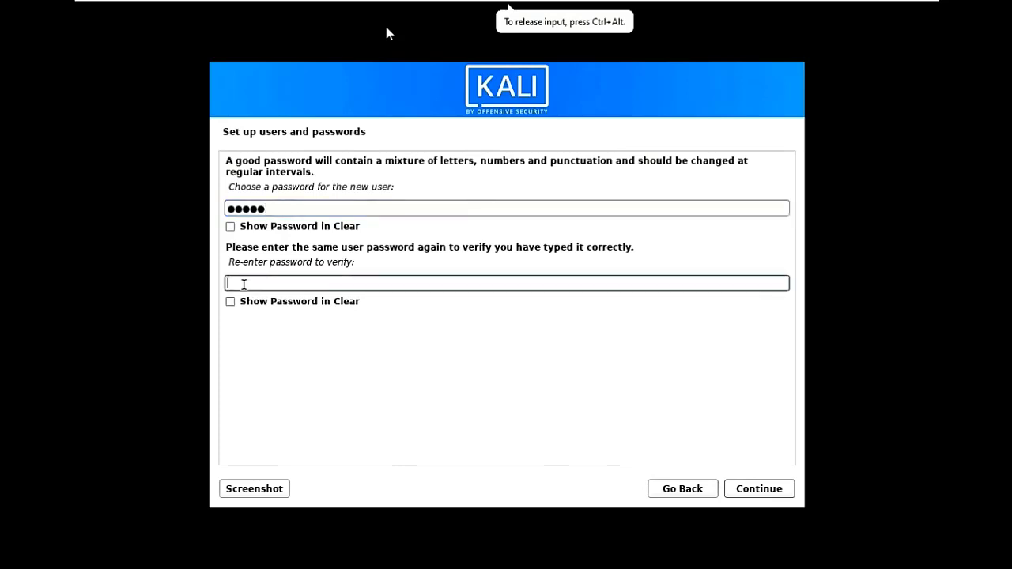
pyautogui.write('•••••')
pyautogui.click(772, 484)
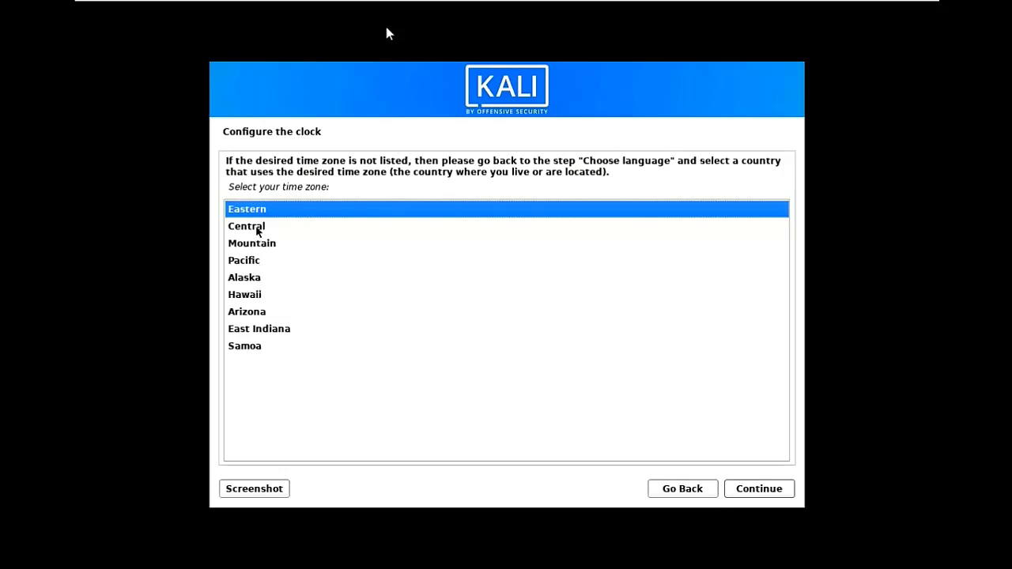
# Accept Eastern as the time zone.
pyautogui.click(775, 495)
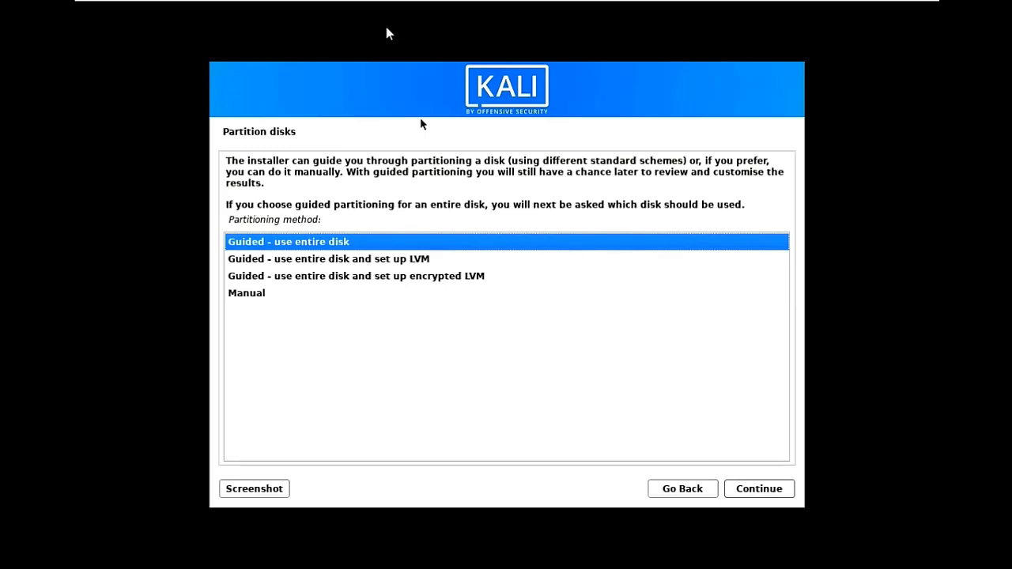
# Choose 'Guided - use entire disk' on the 21.5 GB SCSI3 (sda) virtual disk.
pyautogui.click(434, 118)
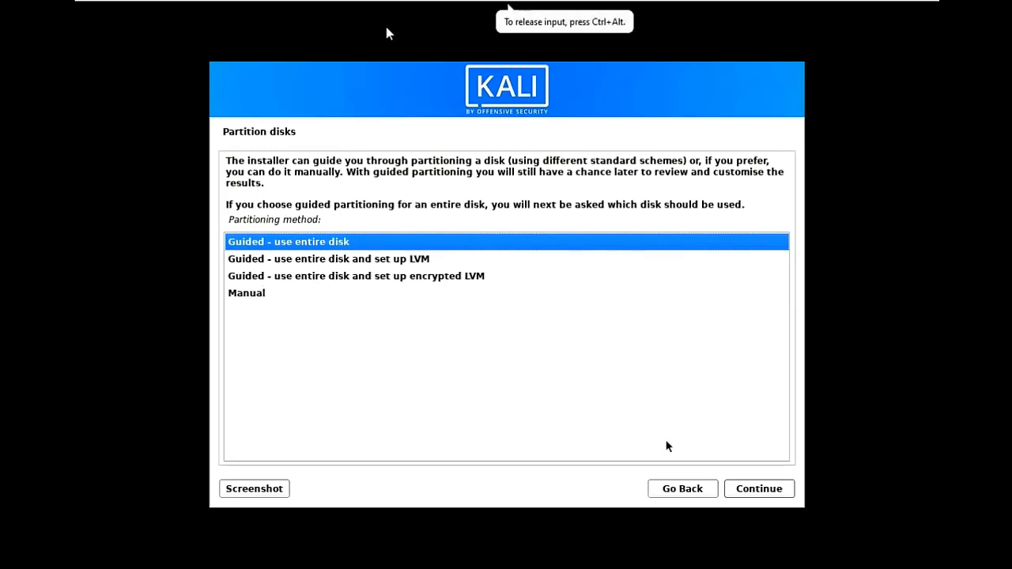
pyautogui.click(759, 490)
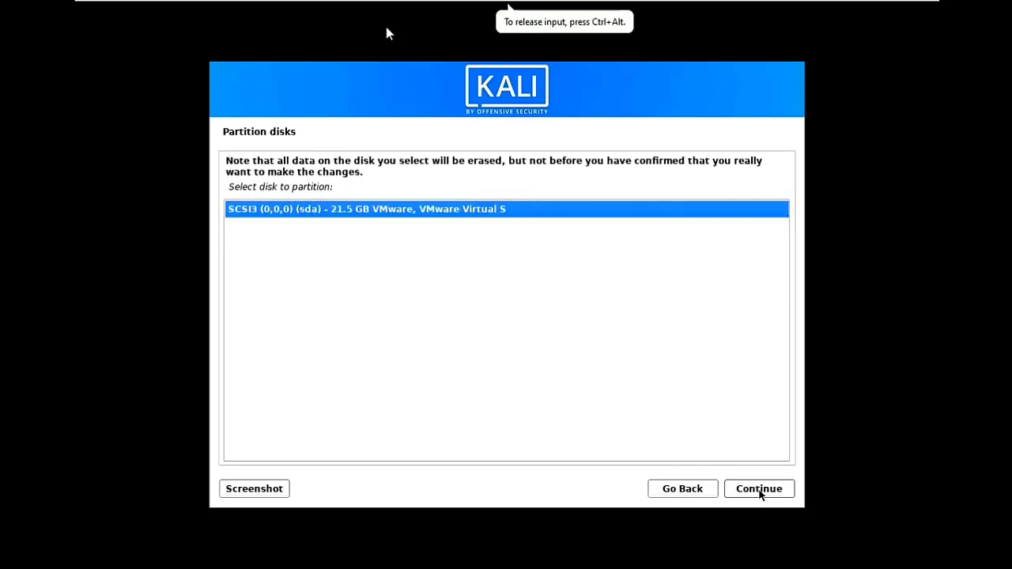
pyautogui.click(759, 490)
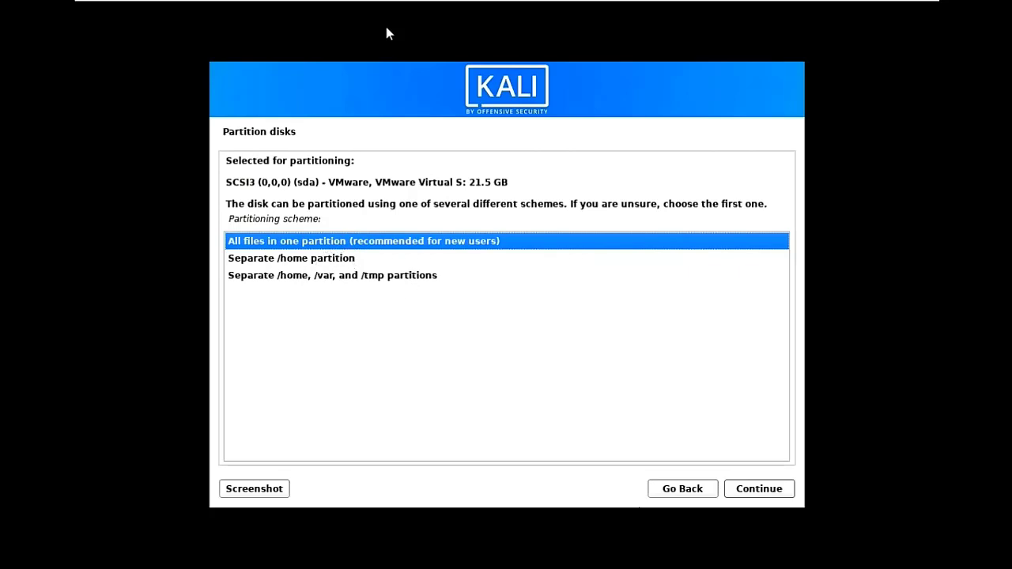
# Keep all files in one partition, finish partitioning, and confirm Yes to write changes to disk.
pyautogui.click(753, 495)
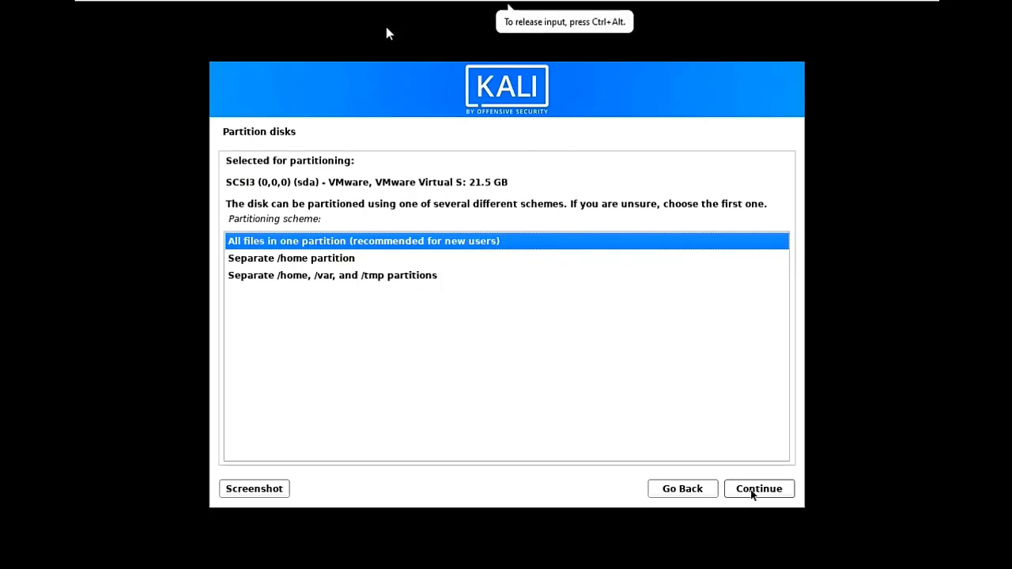
pyautogui.click(753, 492)
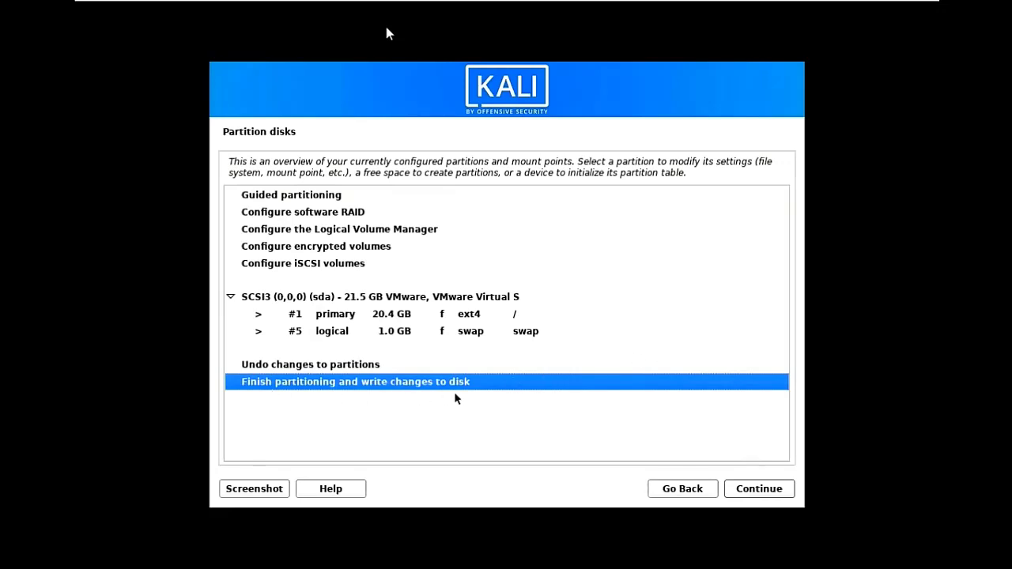
pyautogui.click(772, 498)
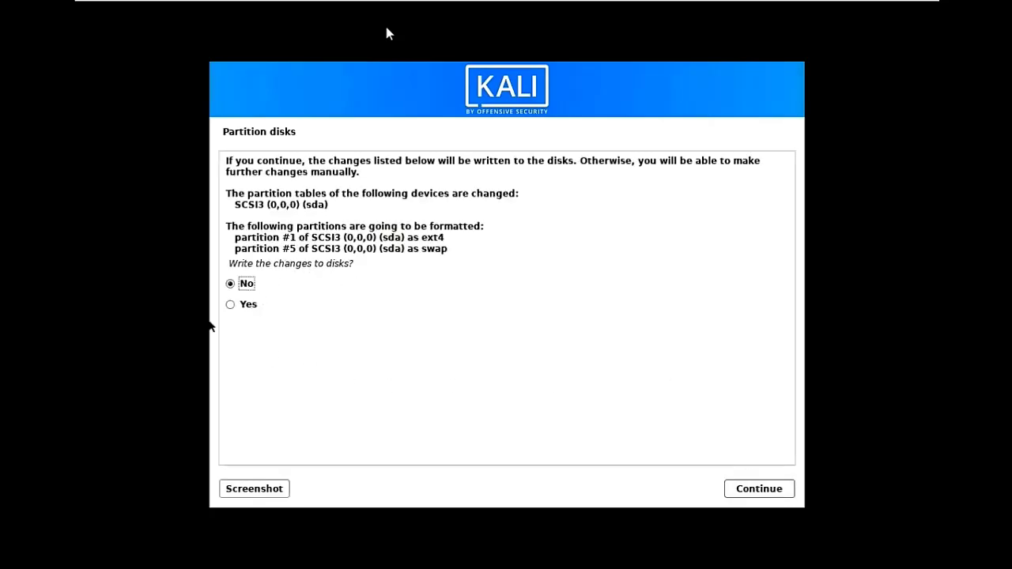
pyautogui.click(240, 305)
pyautogui.click(757, 491)
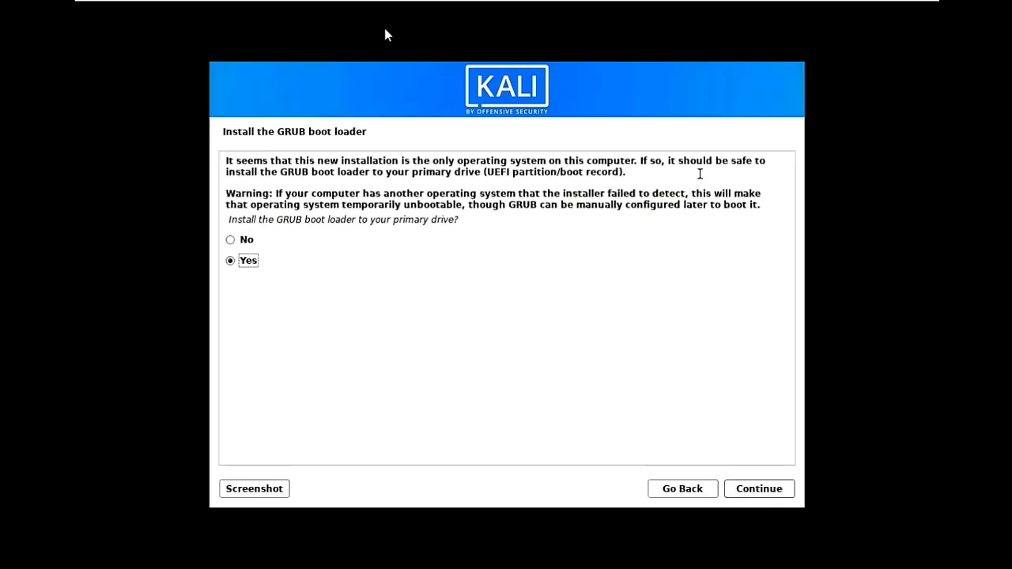
# Install the GRUB boot loader to the primary drive, choosing /dev/sda as the device.
pyautogui.click(642, 60)
pyautogui.click(743, 490)
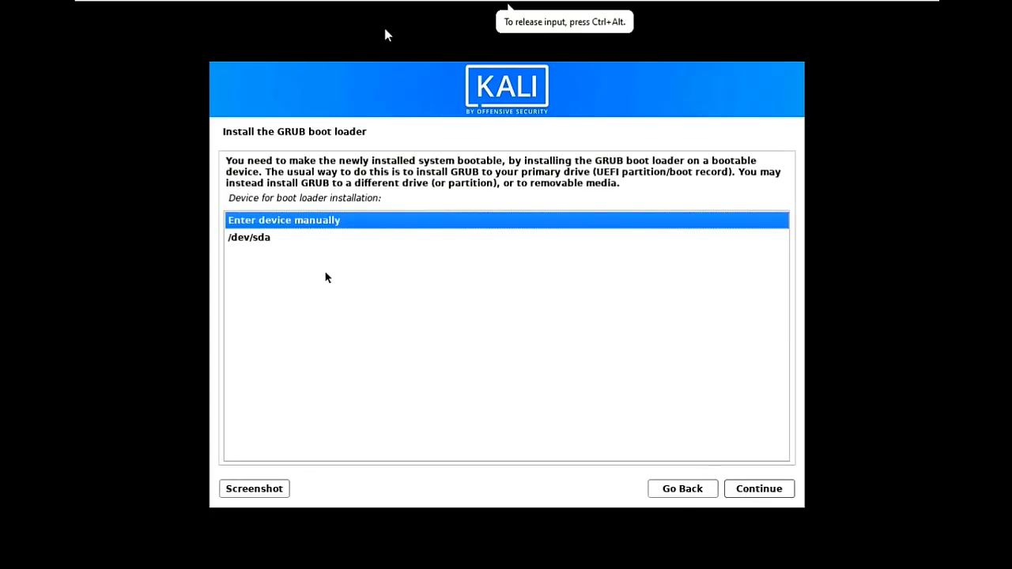
pyautogui.click(264, 242)
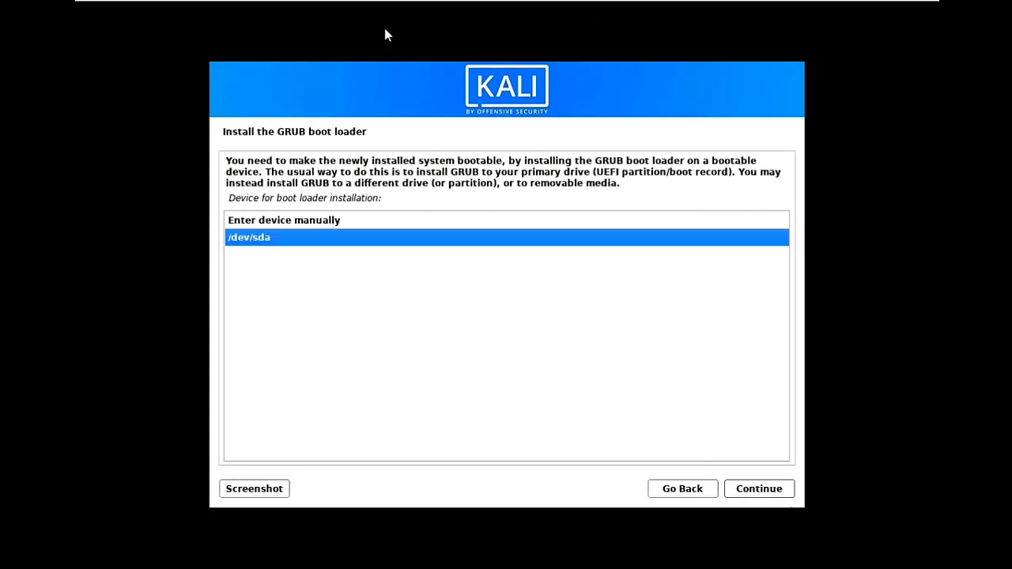
pyautogui.click(764, 487)
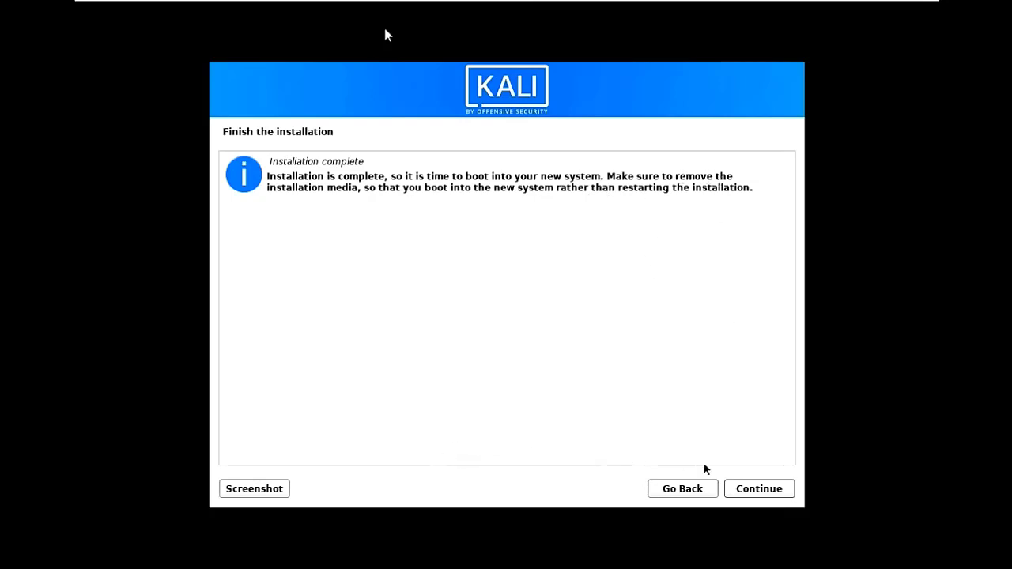
# Continue past Installation complete so the VM reboots into the Kali login screen.
pyautogui.click(757, 490)
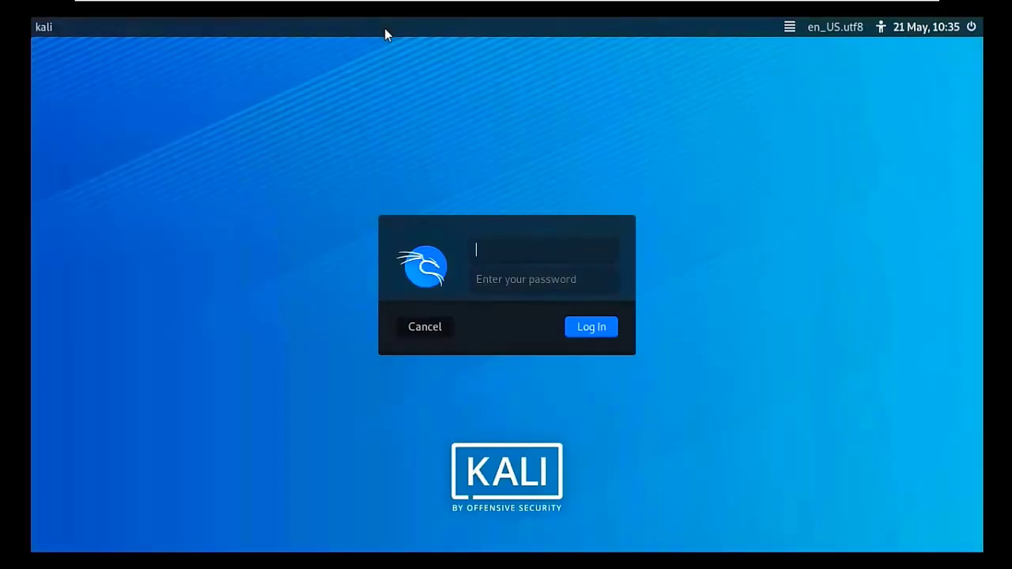
# Sign in at the LightDM screen with the new user's username and password.
pyautogui.write('amit')
pyautogui.press('Tab')
pyautogui.write('•••••')
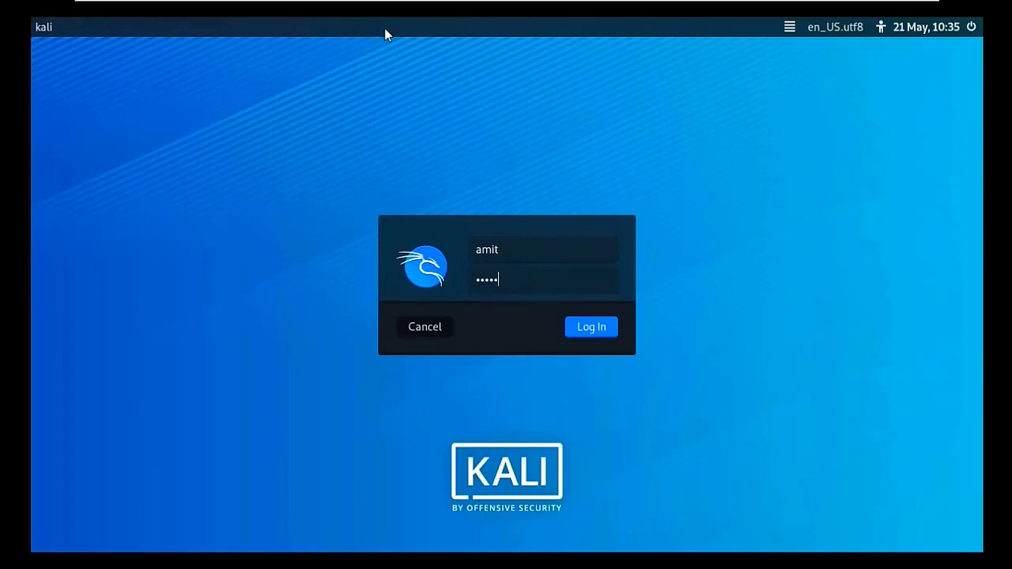
pyautogui.press('Return')
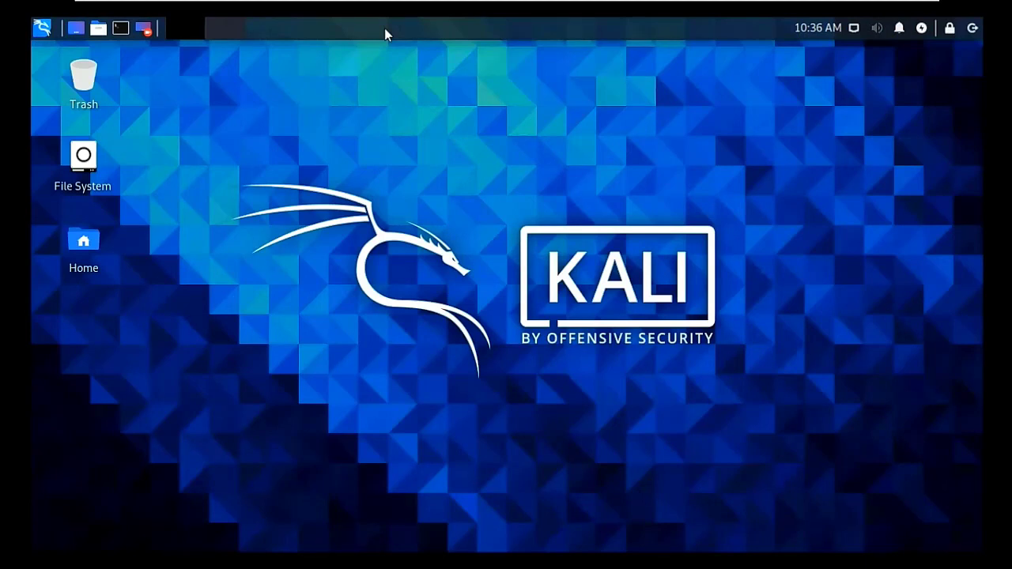
# Use the desktop's Open Terminal Here to start a terminal in ~/Desktop.
pyautogui.rightClick(479, 142)
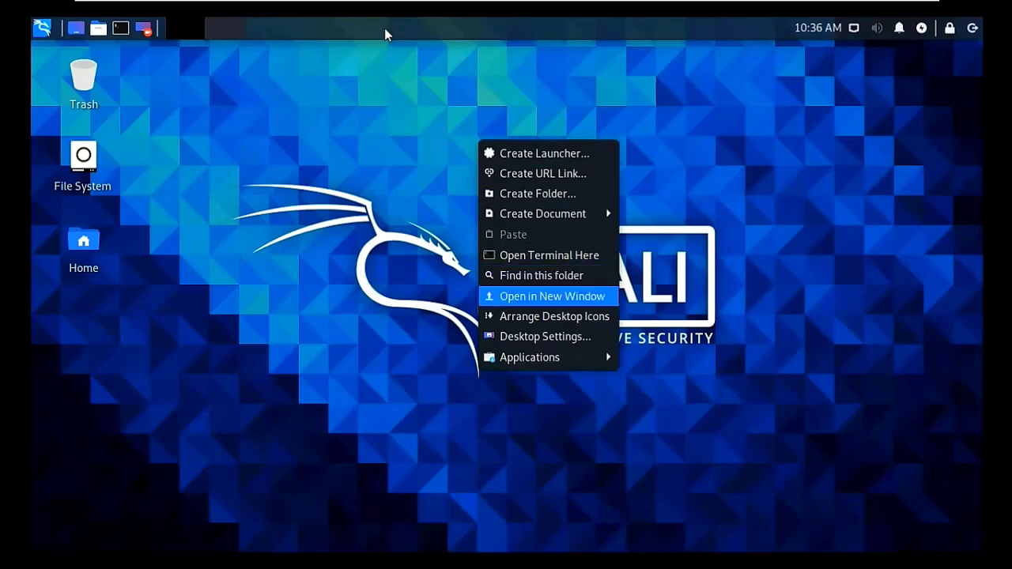
pyautogui.click(549, 255)
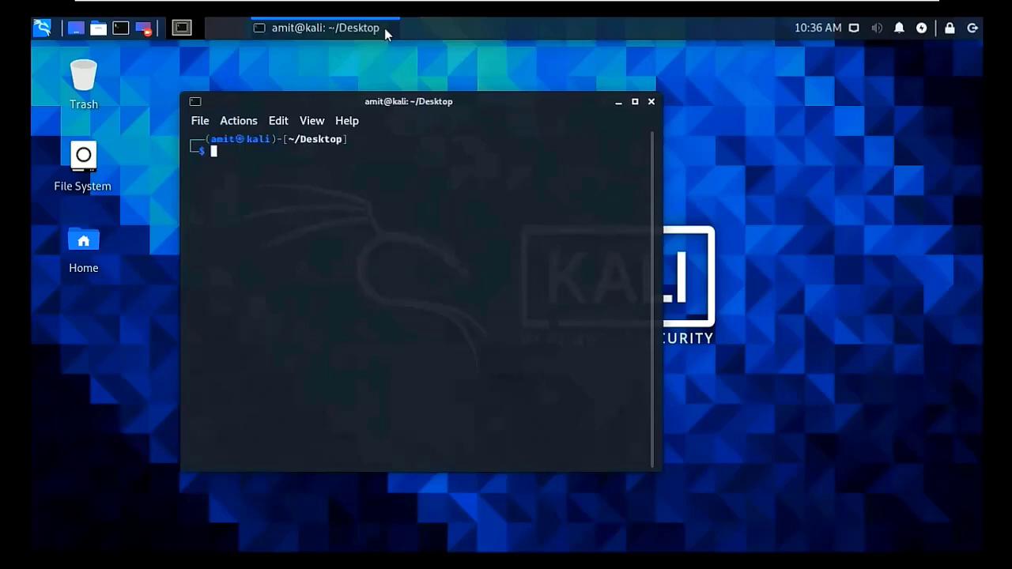
# Maximize the terminal and run uname and uname -a, showing kernel 5.10.0-kali3-amd64.
pyautogui.hotkey('alt', 'F10')
pyautogui.write('sud')
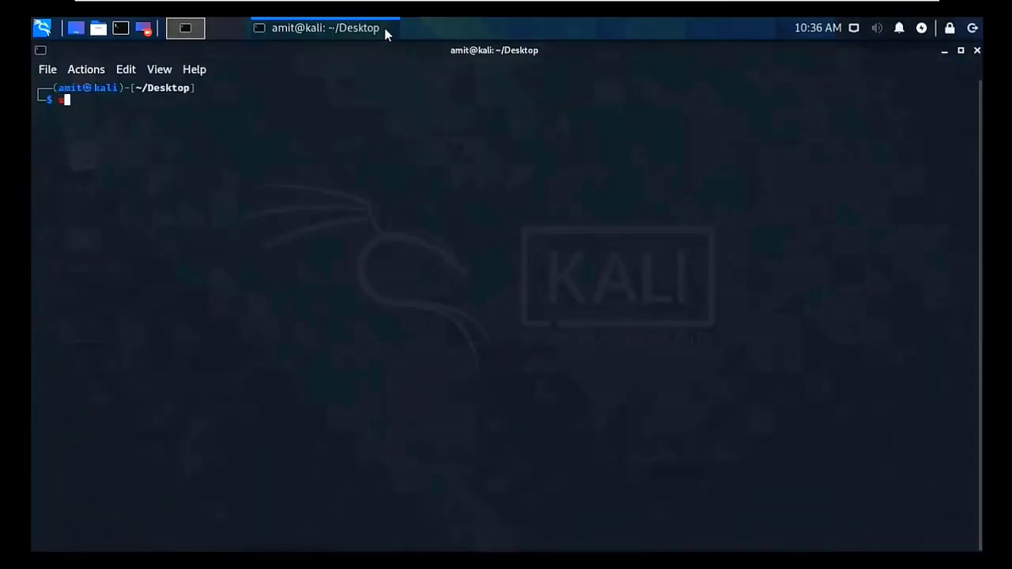
pyautogui.write('me')
pyautogui.press('Return')
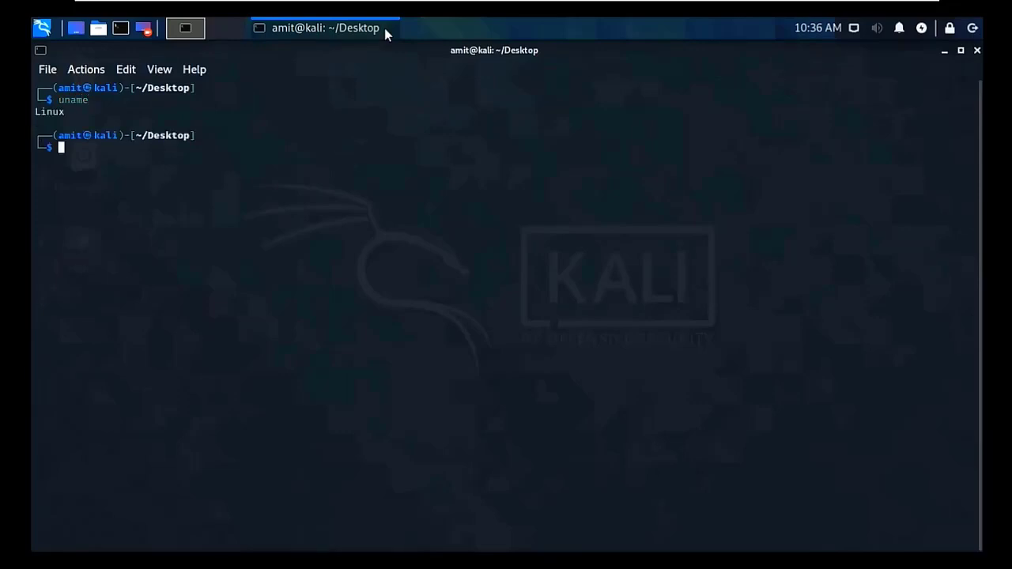
pyautogui.write('uname')
pyautogui.write(' -l')
pyautogui.press('BackSpace')
pyautogui.write('a')
pyautogui.press('Return')
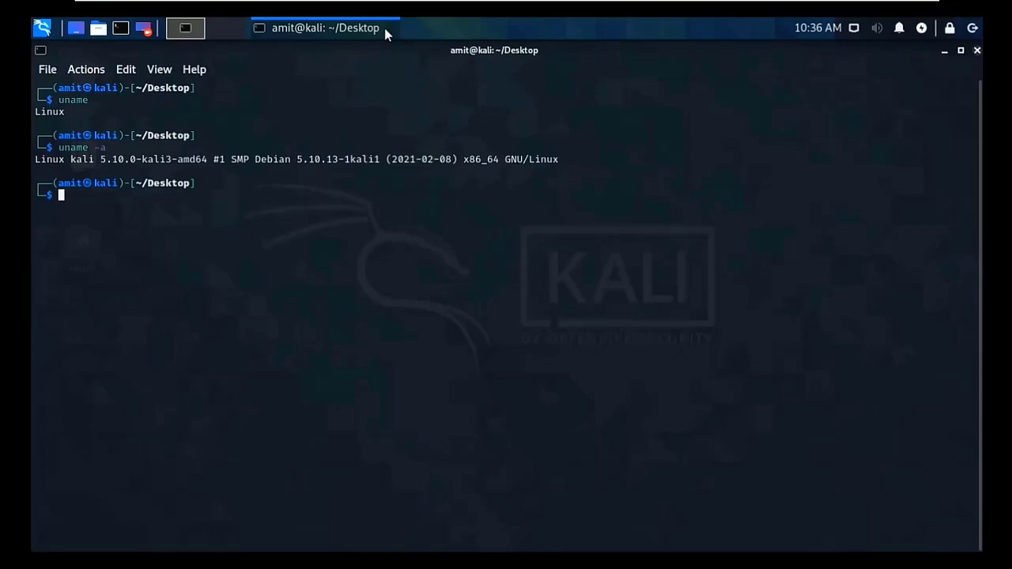
# Close the terminal and confirm logging out of the Xfce session.
pyautogui.hotkey('ctrl', 'd')
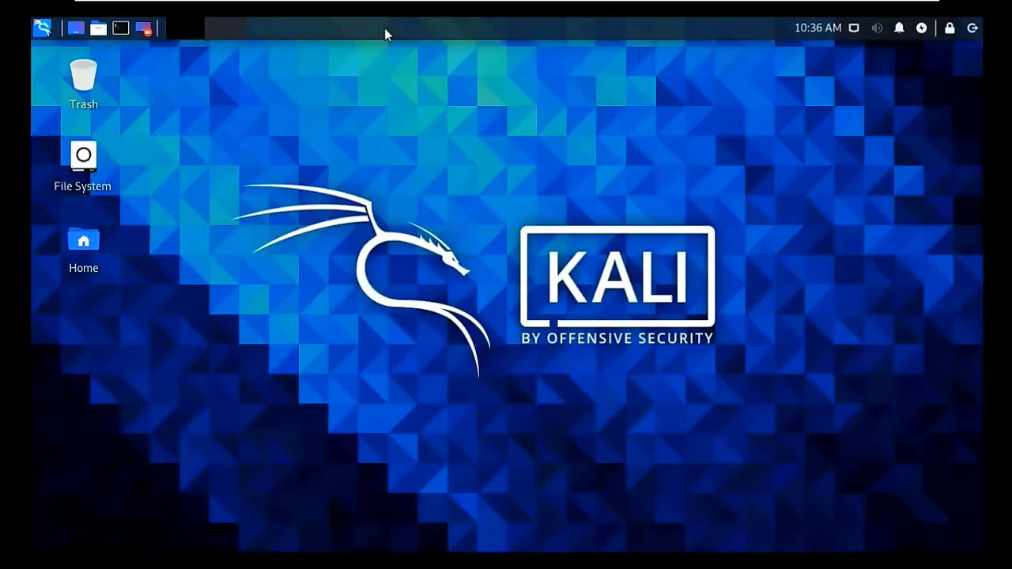
pyautogui.hotkey('ctrl', 'alt', 'Delete')
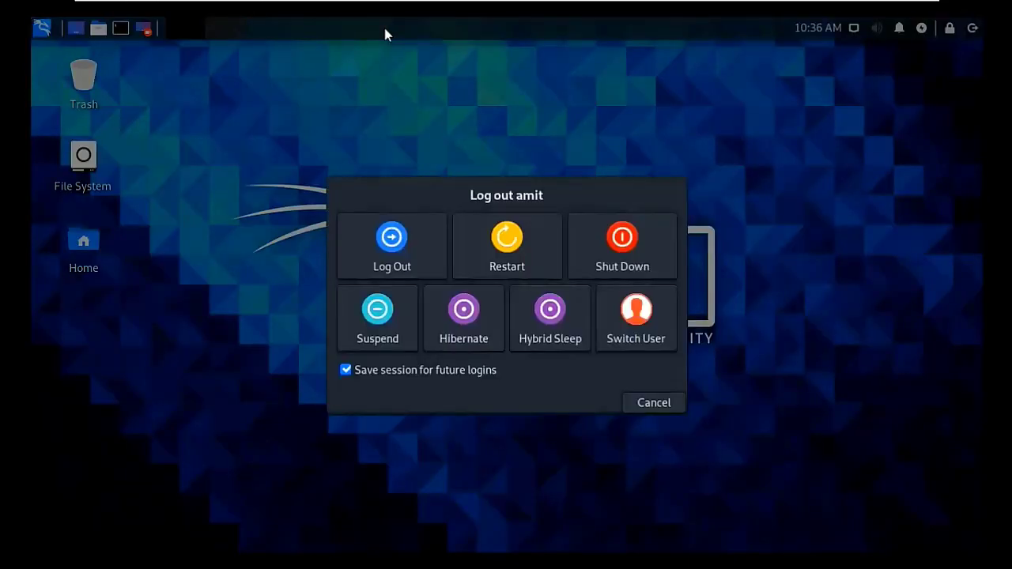
pyautogui.press('Return')
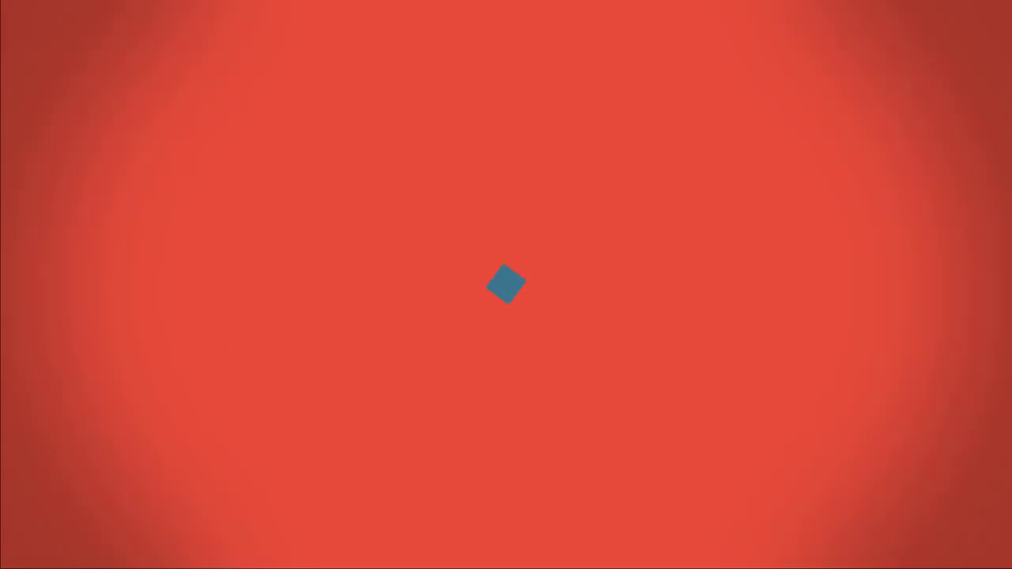